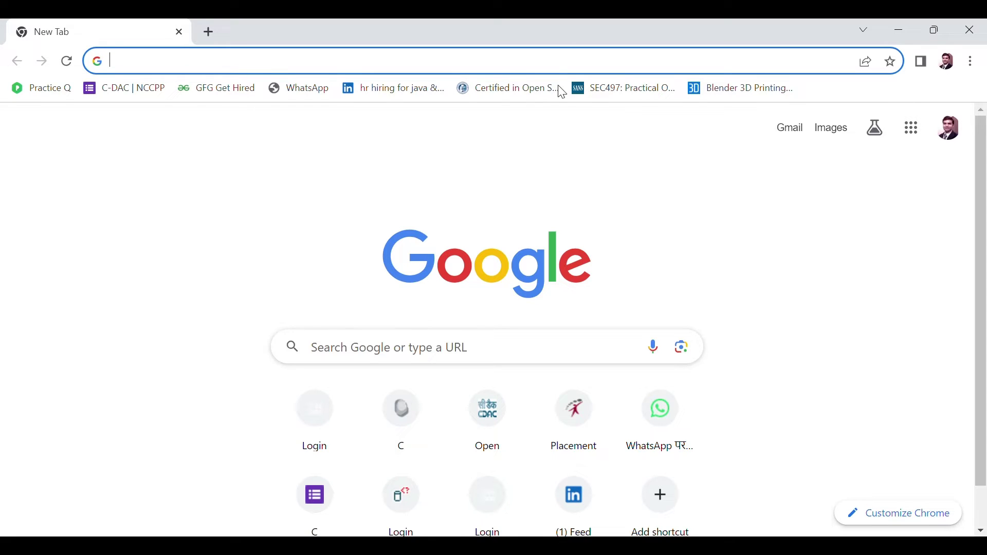
Step: Load acts.cdac.in in the Chrome address bar
click(558, 72)
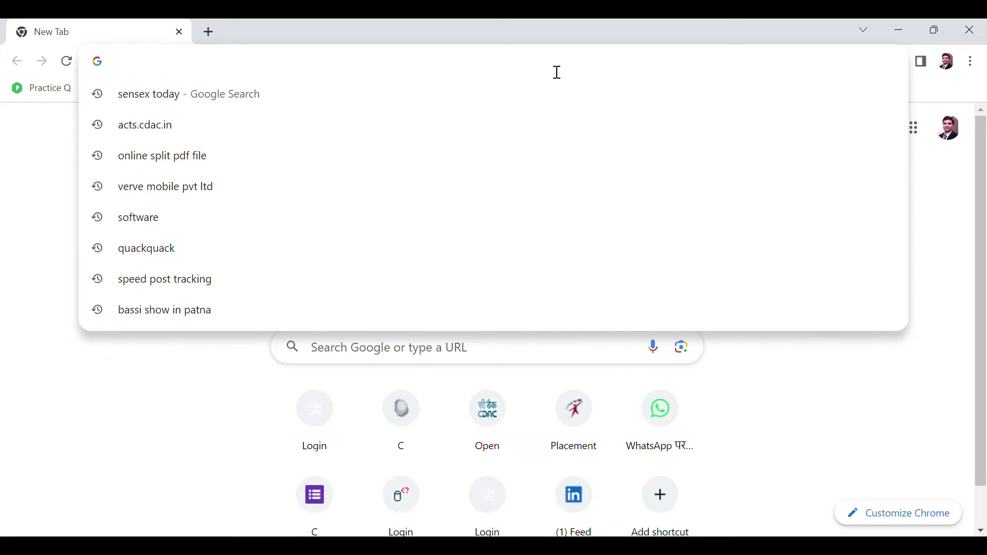
text(ac)
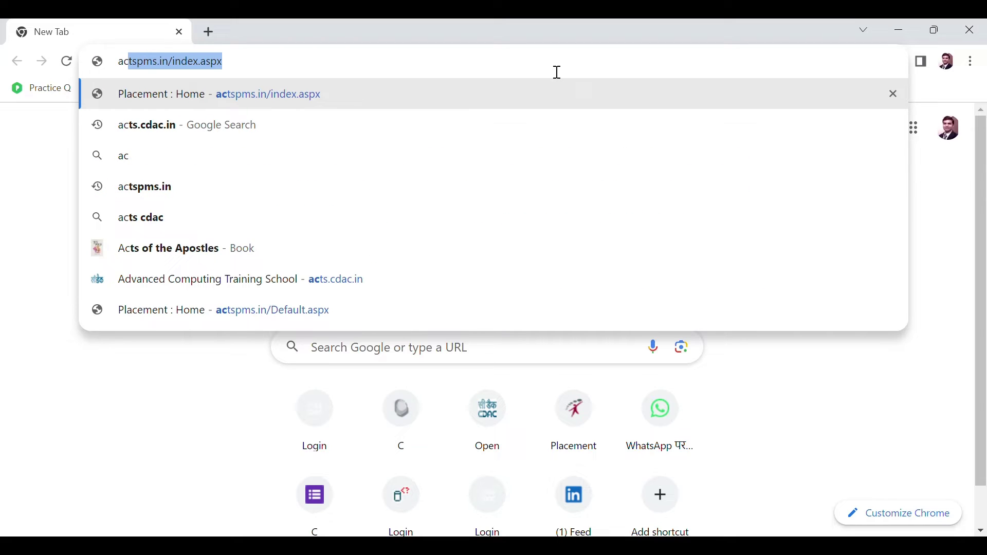
text(ts.cd)
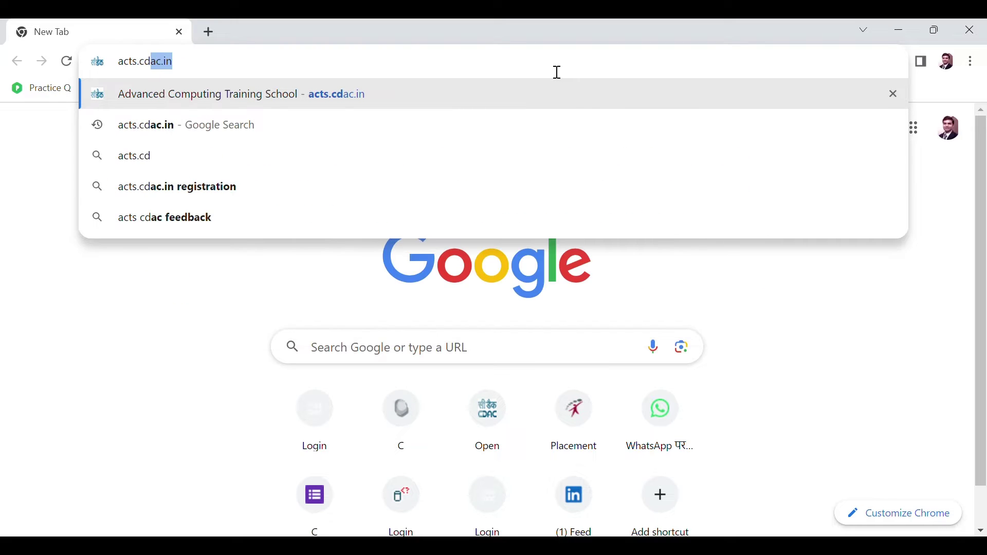
text(ac.in)
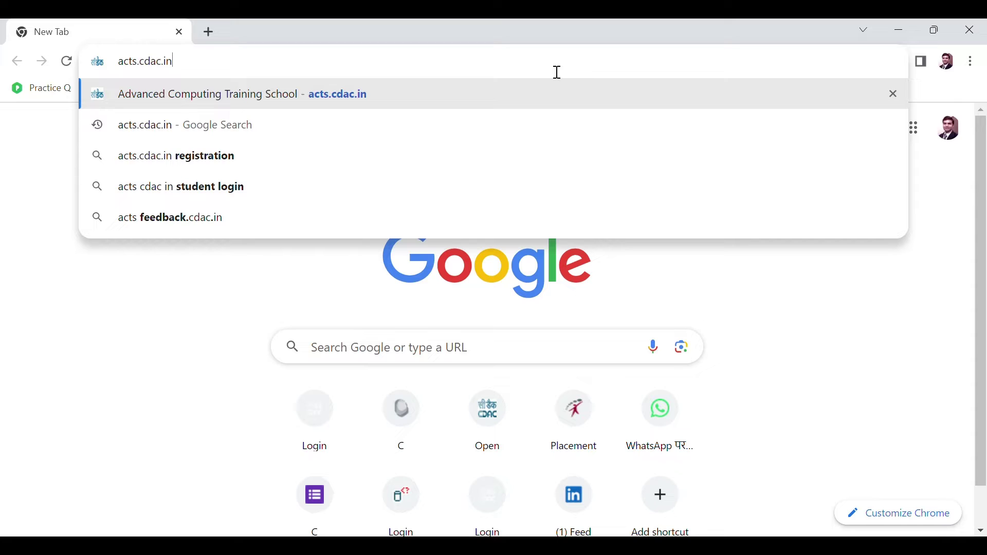
key(Return)
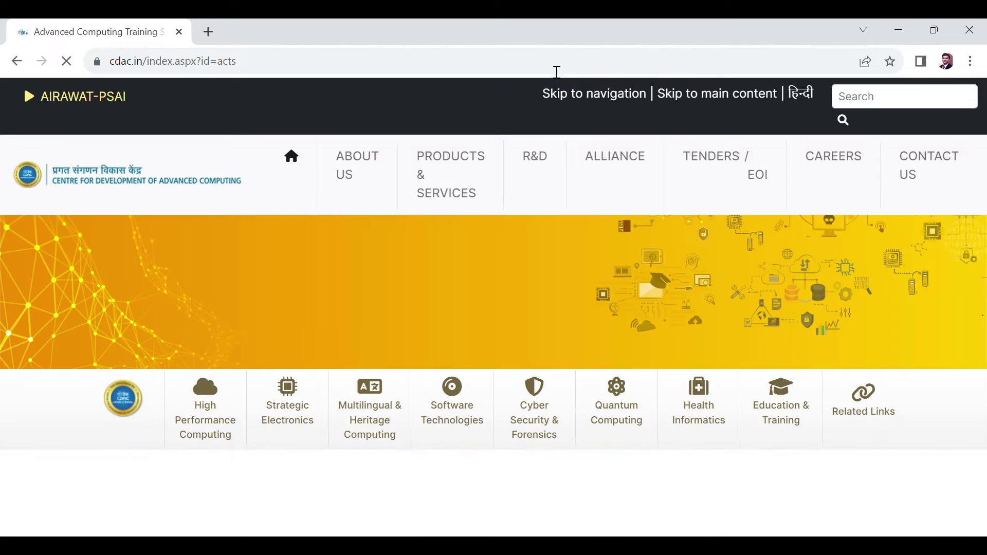
scroll(982, 162, down, 4)
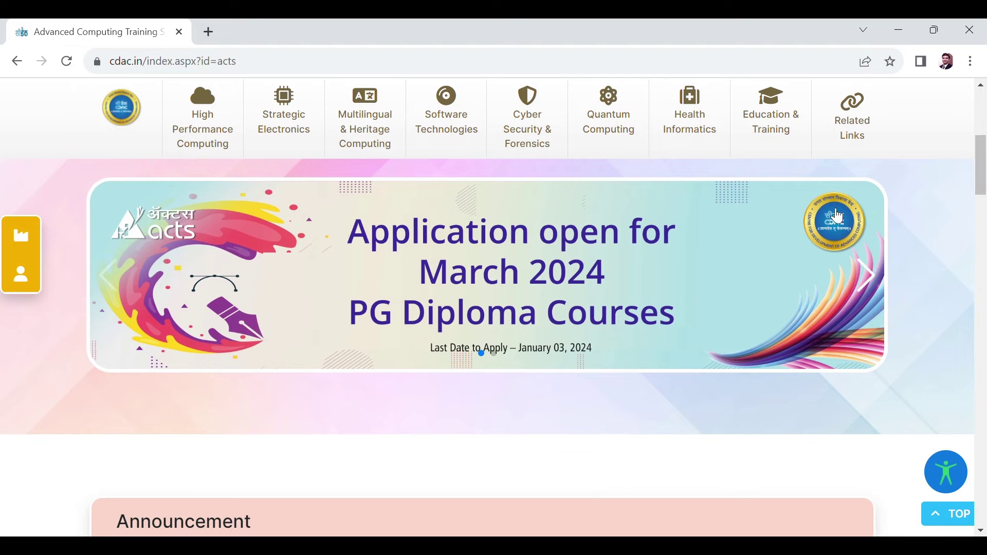
Step: Follow the 'Application open for March 2024' banner, then 'Register for C-CAT'
click(637, 294)
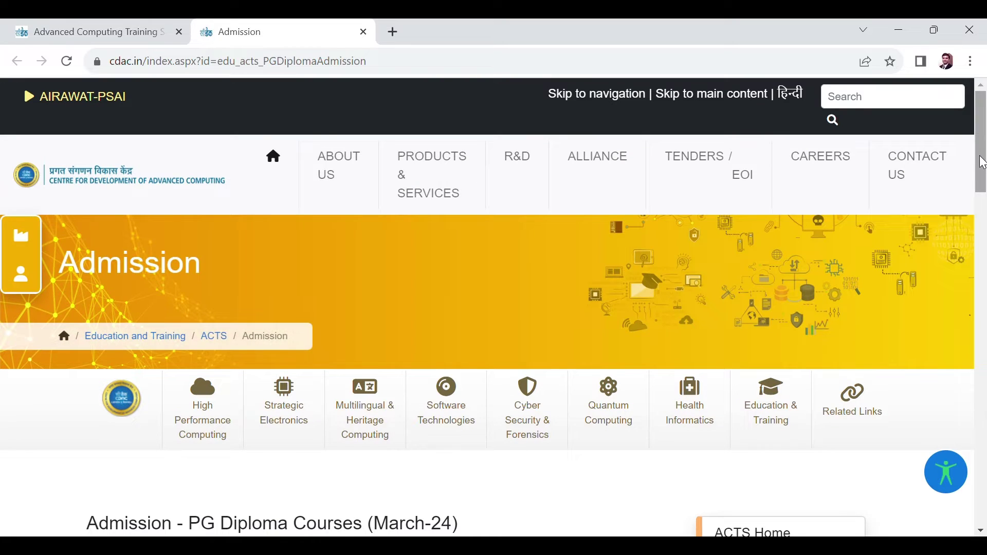
scroll(981, 161, down, 4)
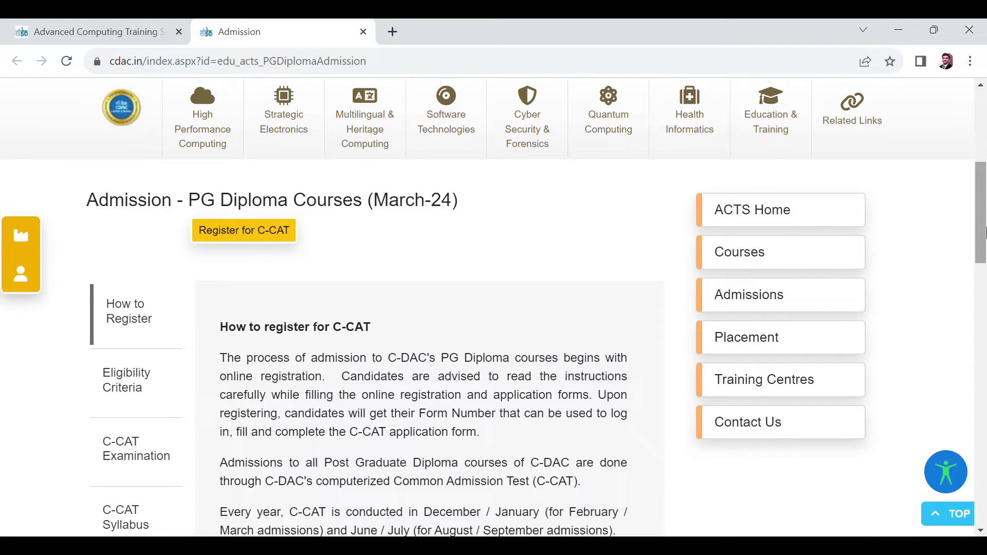
click(283, 240)
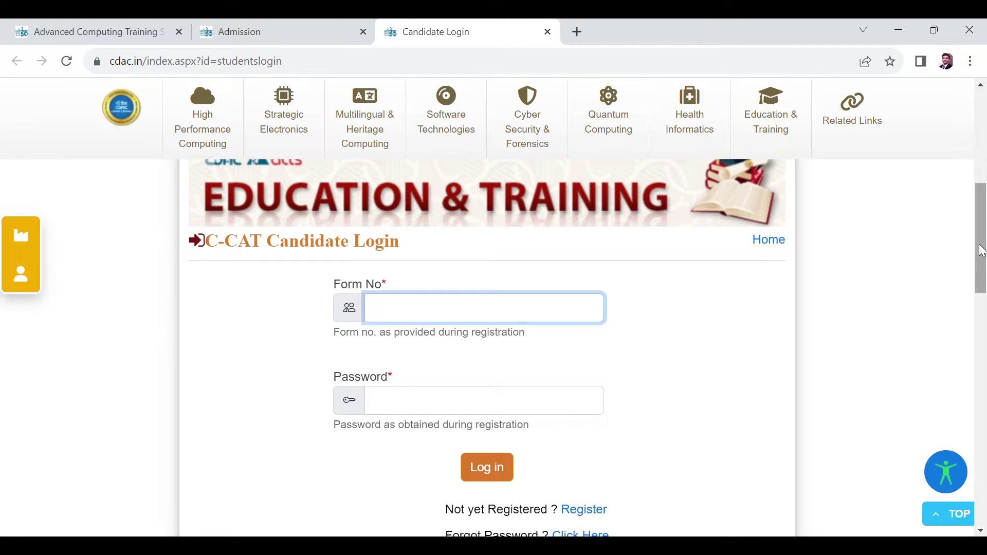
mouse_move(979, 248)
mouse_down()
mouse_move(979, 284)
mouse_move(979, 268)
mouse_up()
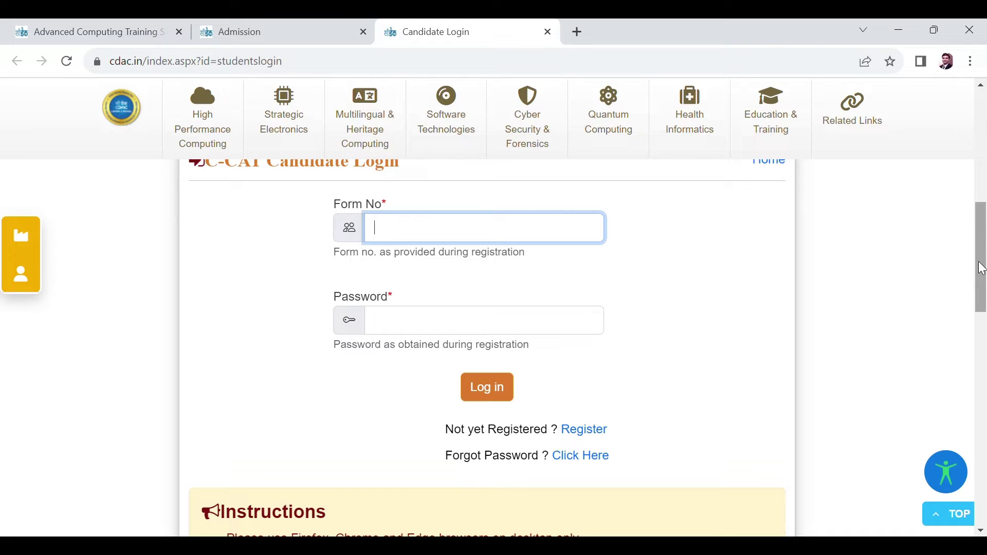
Step: Follow the 'Register' link below the C-CAT login form
click(600, 436)
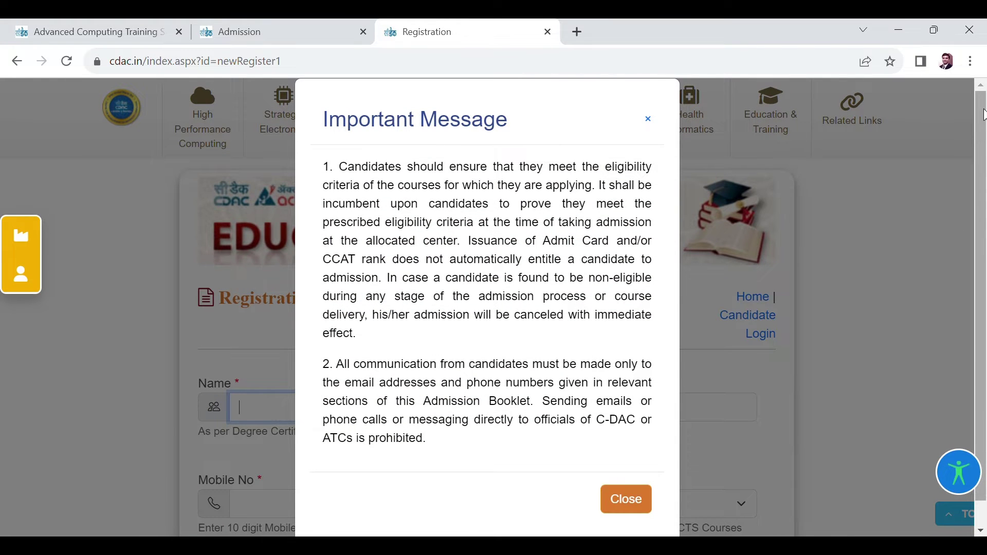
scroll(982, 116, down, 2)
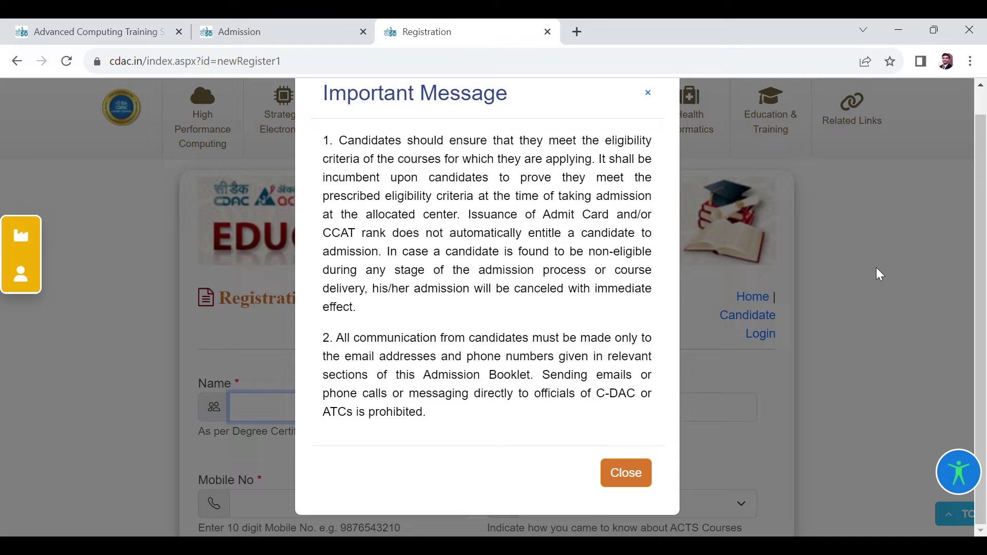
Step: Dismiss the Important Message notice and enter the candidate's name, email and mobile number
click(642, 473)
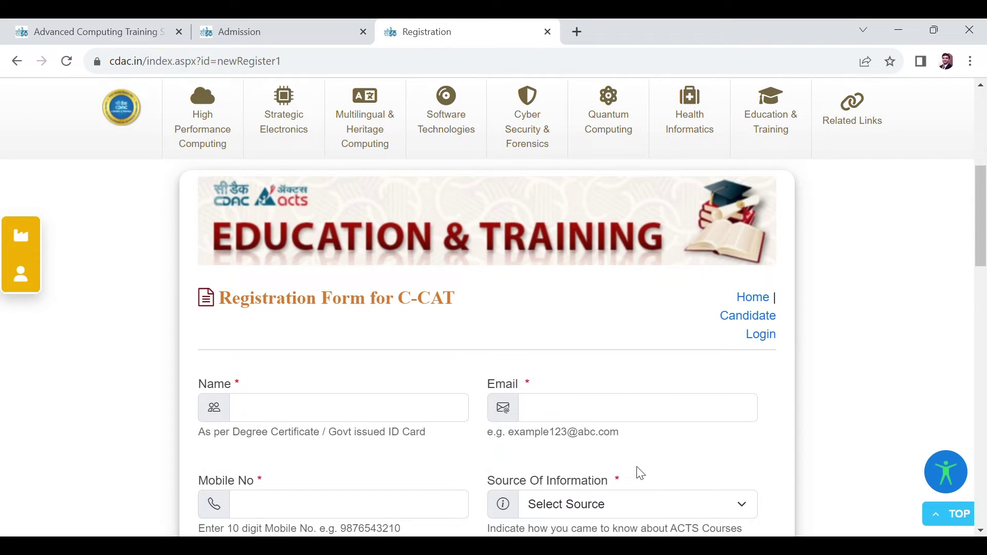
drag(984, 227, 984, 249)
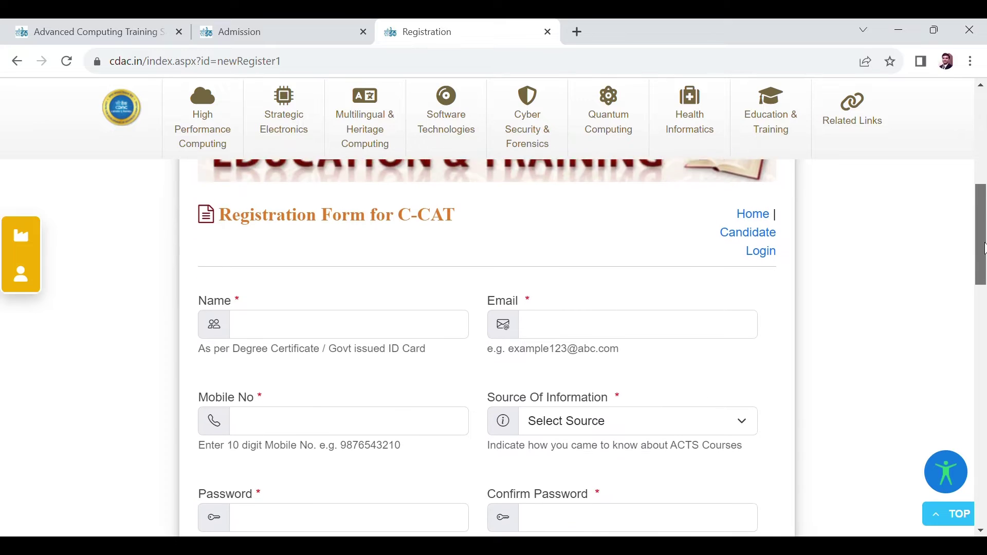
click(421, 324)
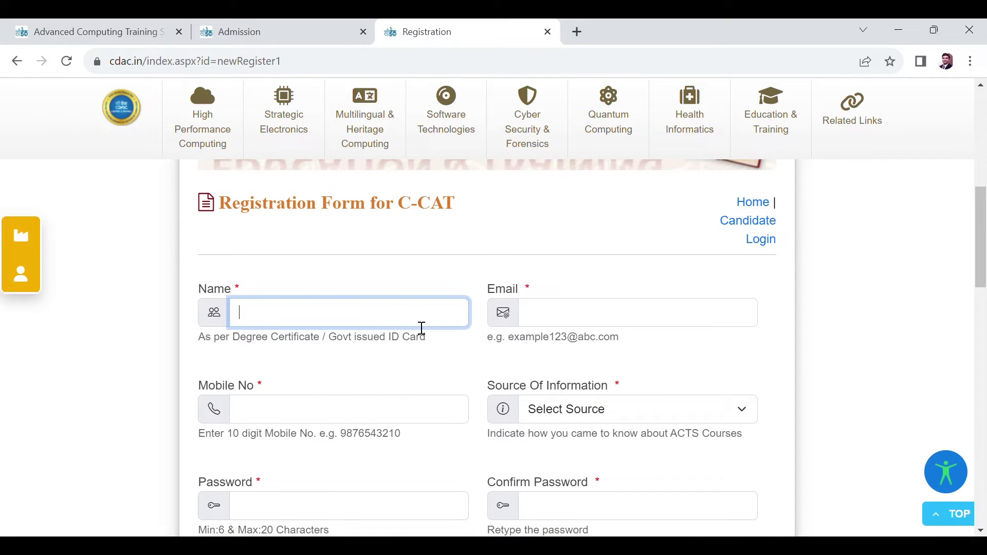
text(RAM)
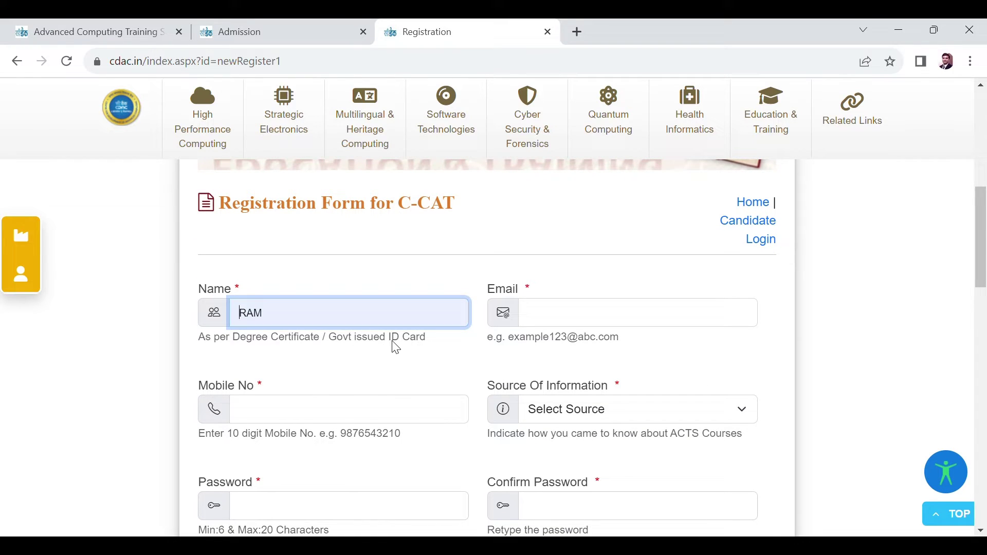
click(576, 313)
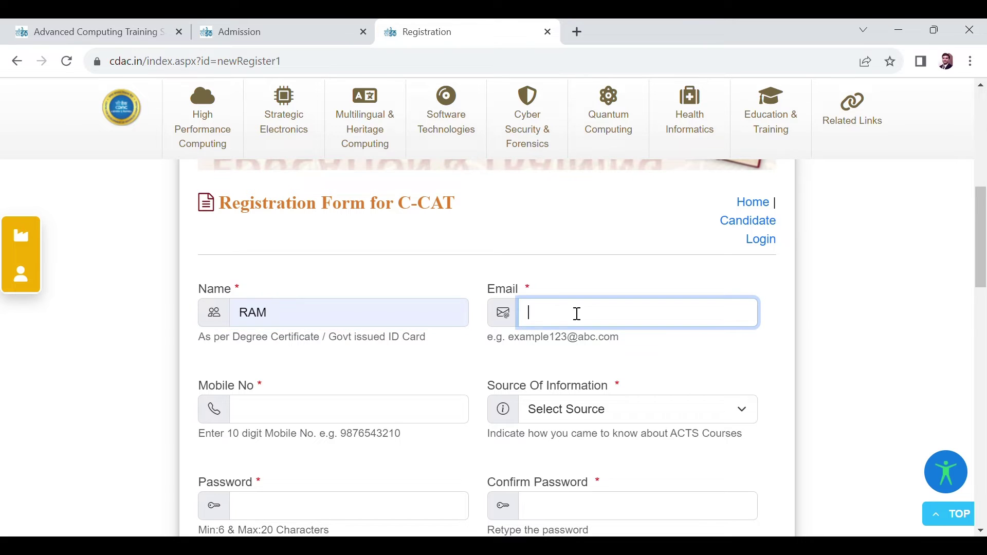
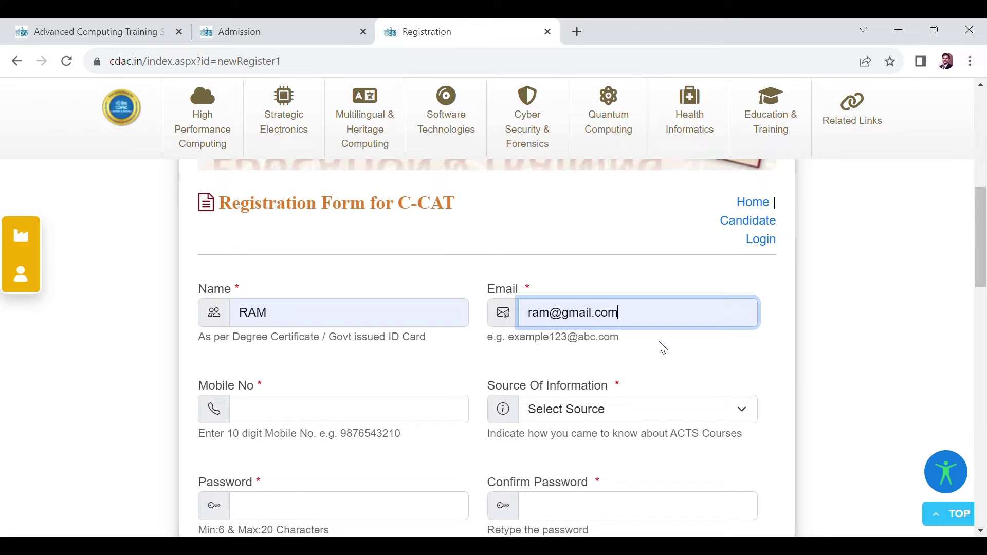
mouse_move(981, 258)
mouse_down()
mouse_move(984, 298)
mouse_move(983, 287)
mouse_up()
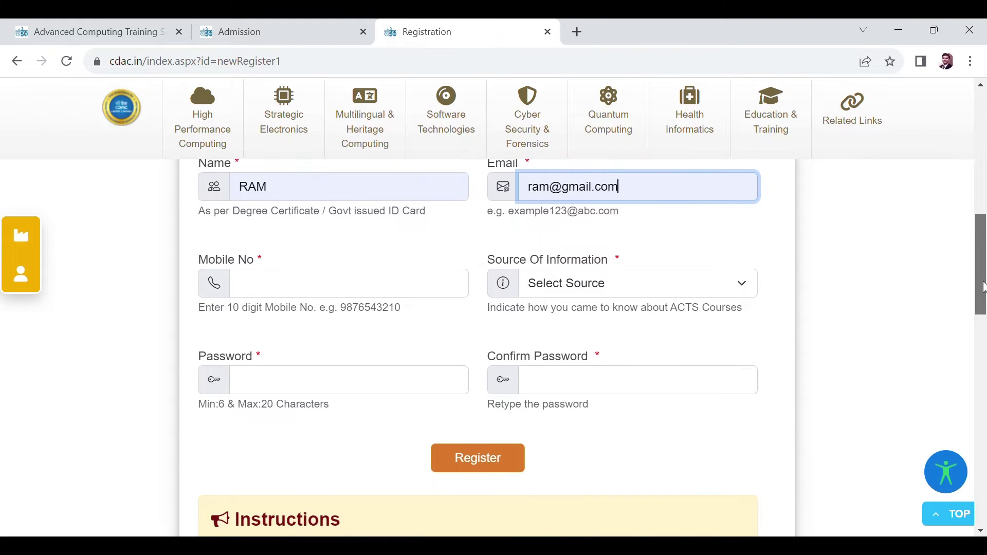
click(445, 290)
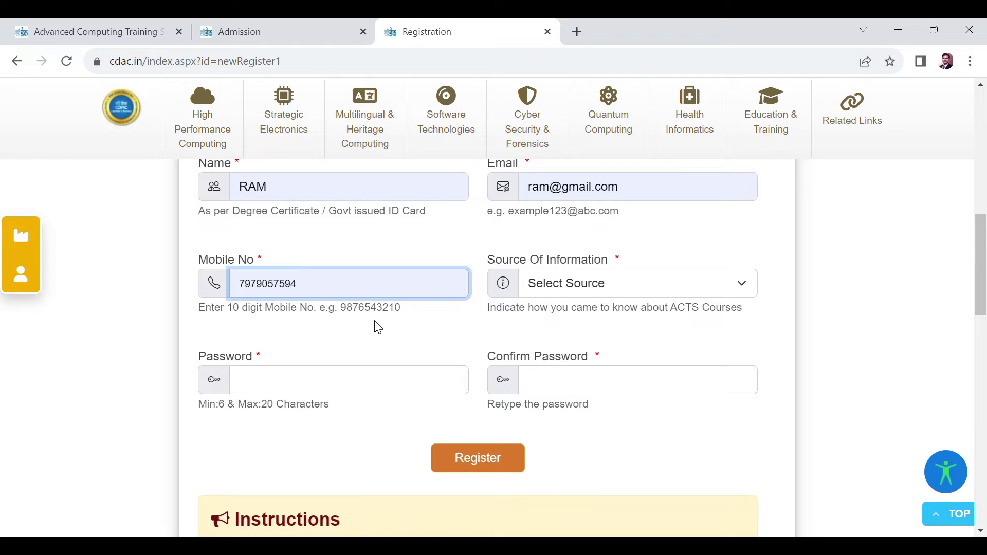
Step: Set Social Portals (facebook) as the information source, enter matching passwords, and register
click(609, 283)
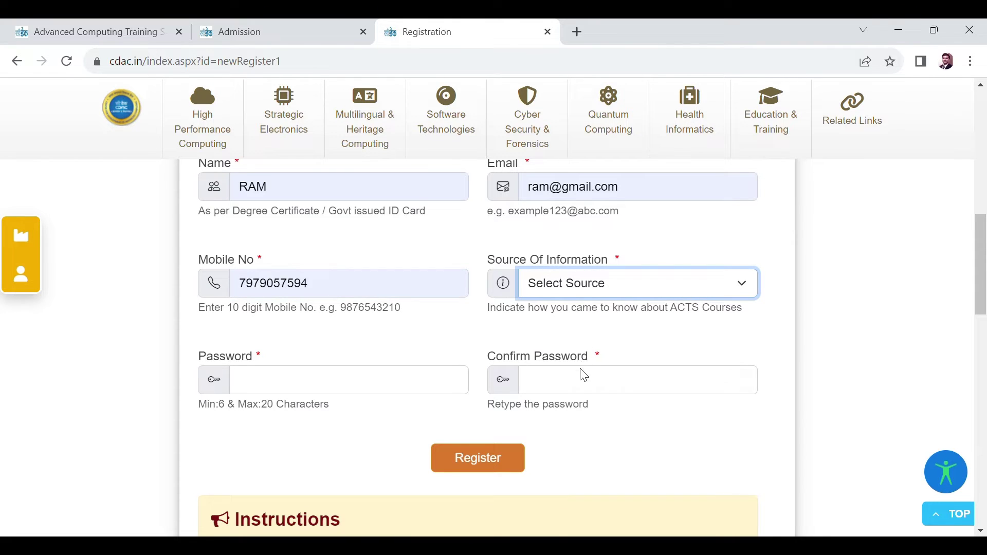
key(Down)
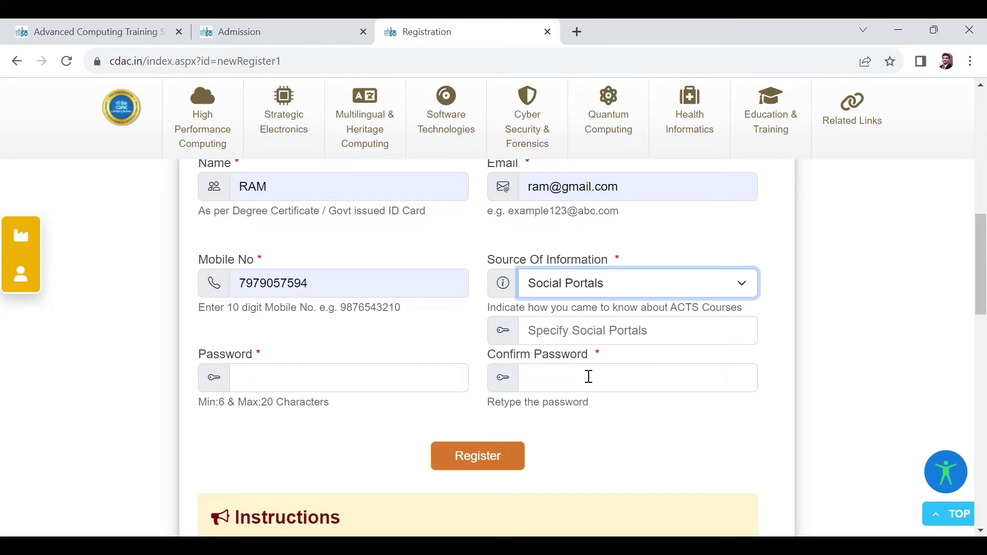
click(605, 334)
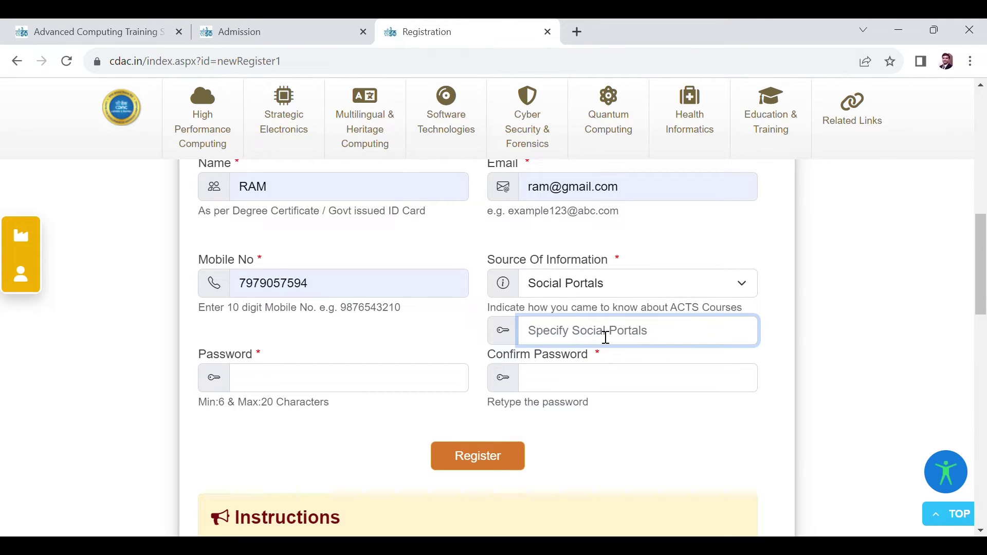
text(facebook)
click(445, 390)
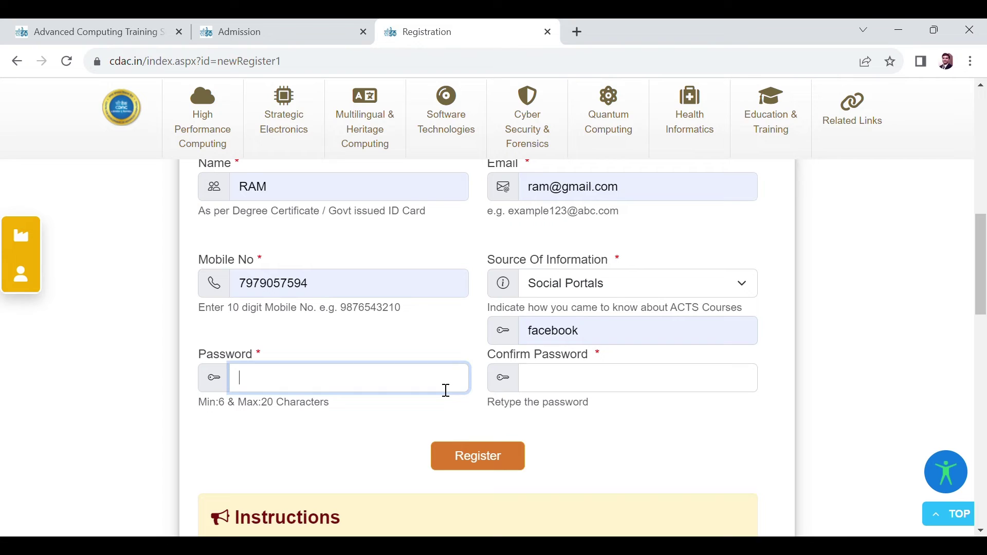
text(R)
click(588, 379)
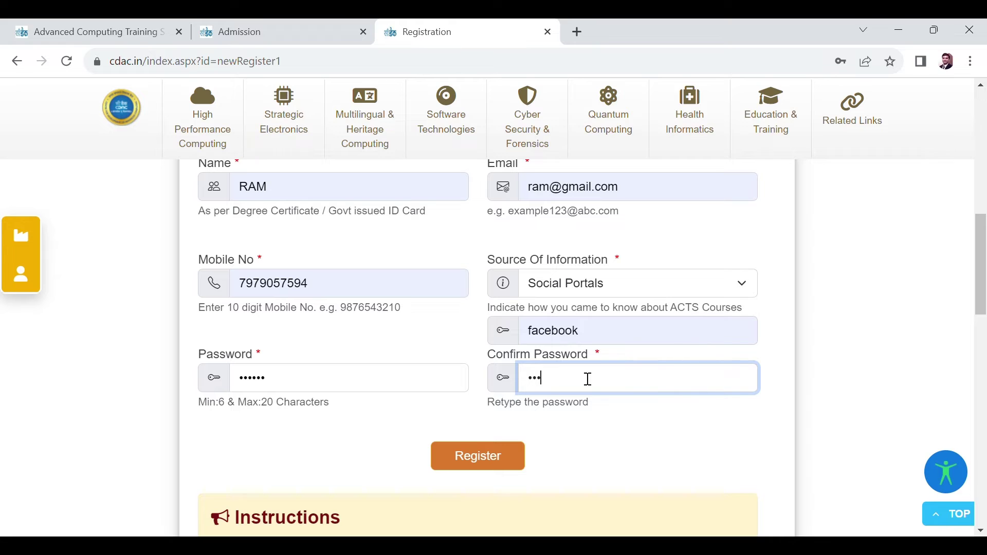
click(491, 461)
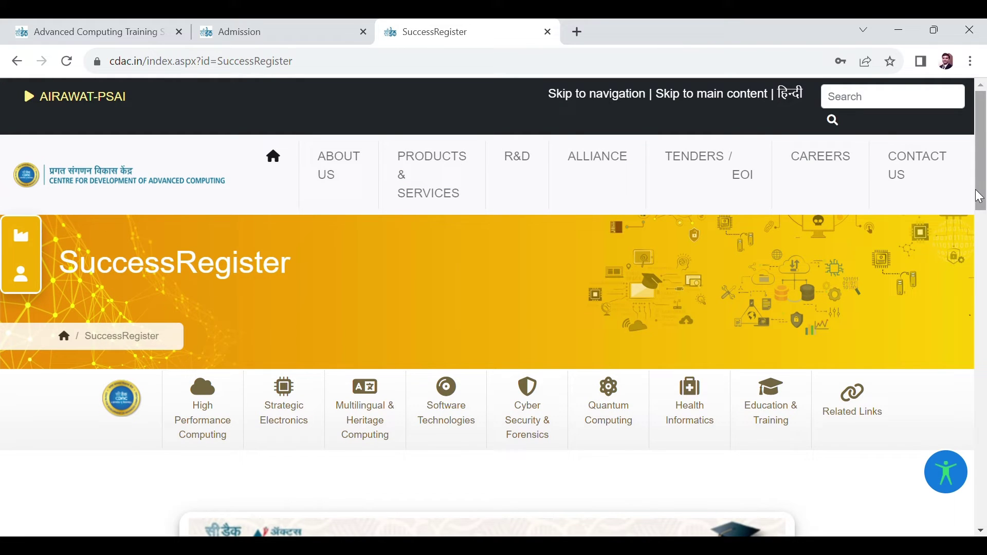
drag(981, 196, 982, 296)
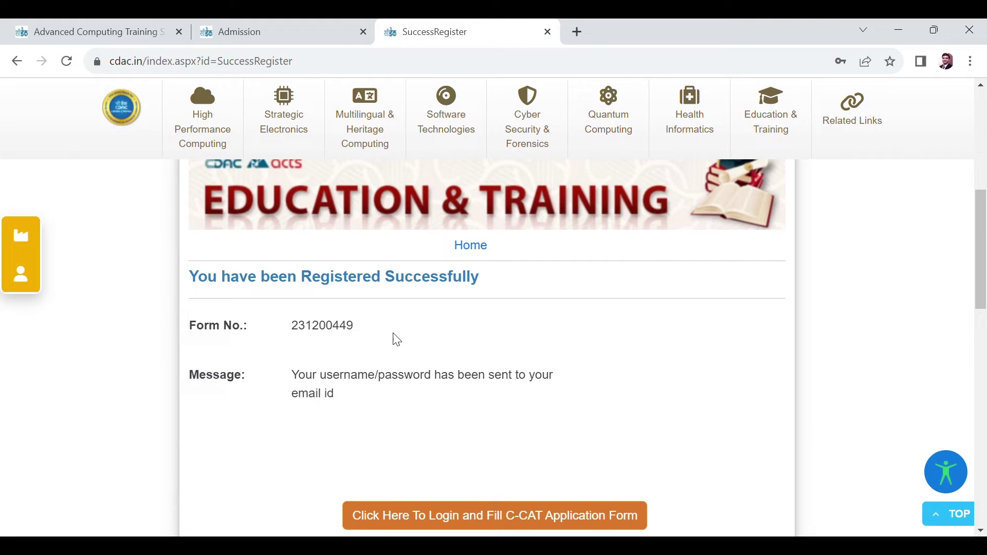
drag(364, 328, 198, 328)
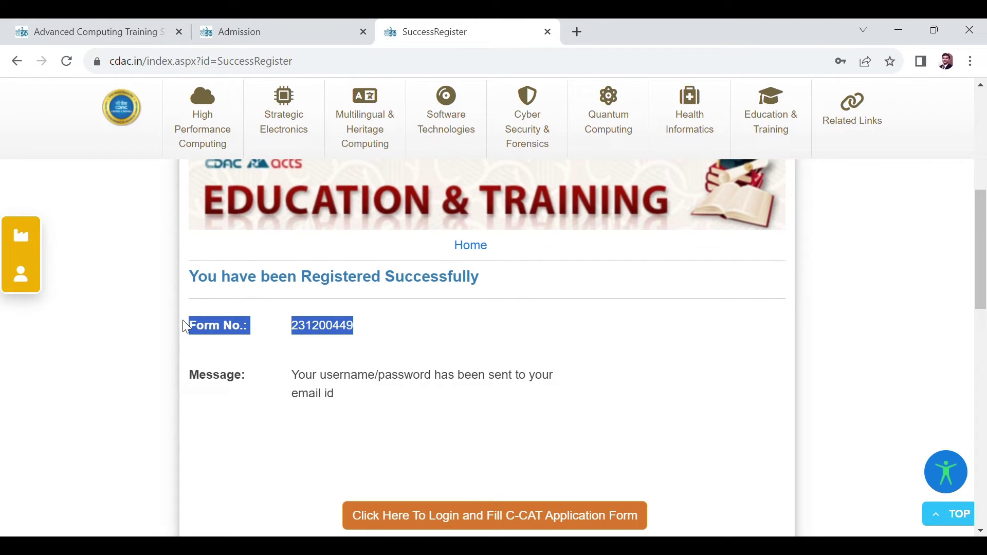
click(459, 517)
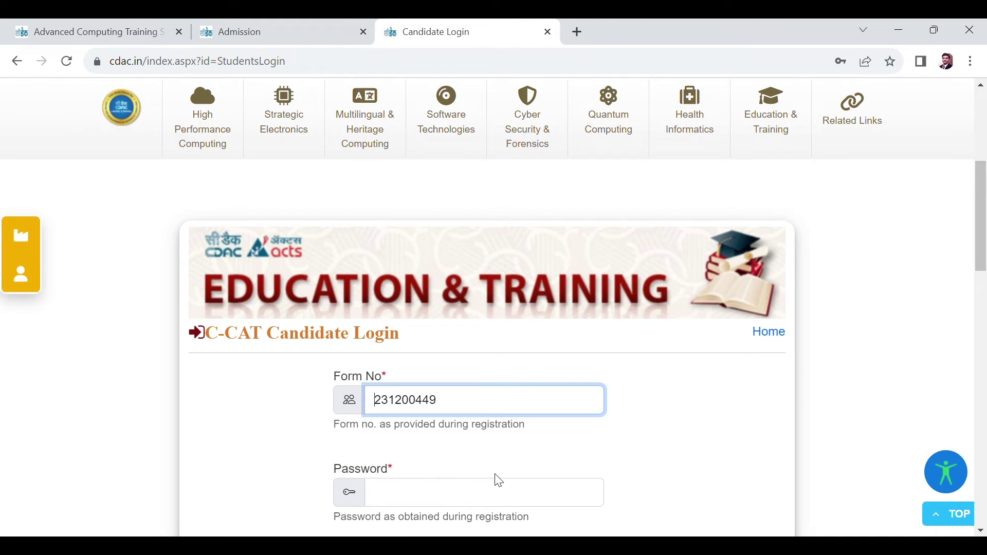
click(491, 493)
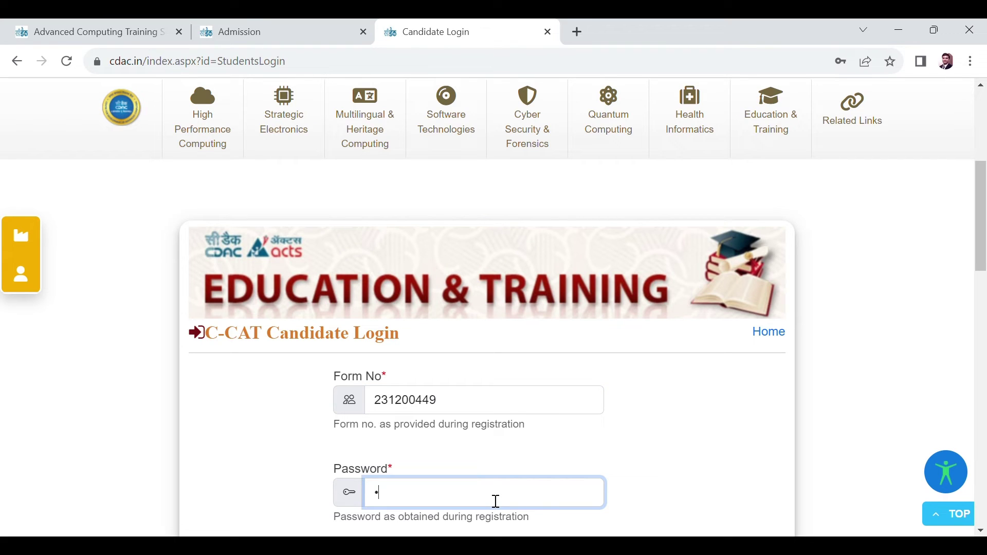
key(ctrl+a)
key(BackSpace)
text(***)
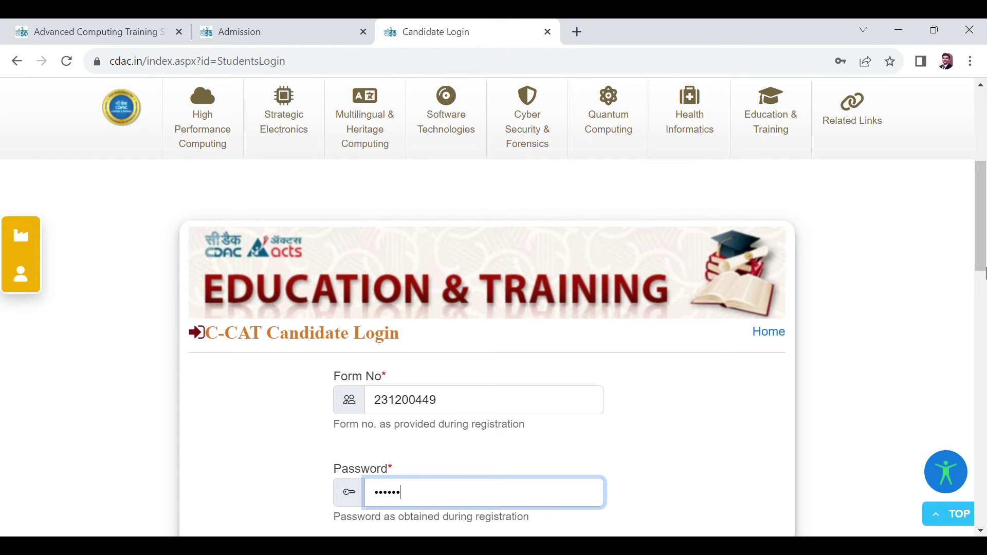
drag(981, 270, 982, 304)
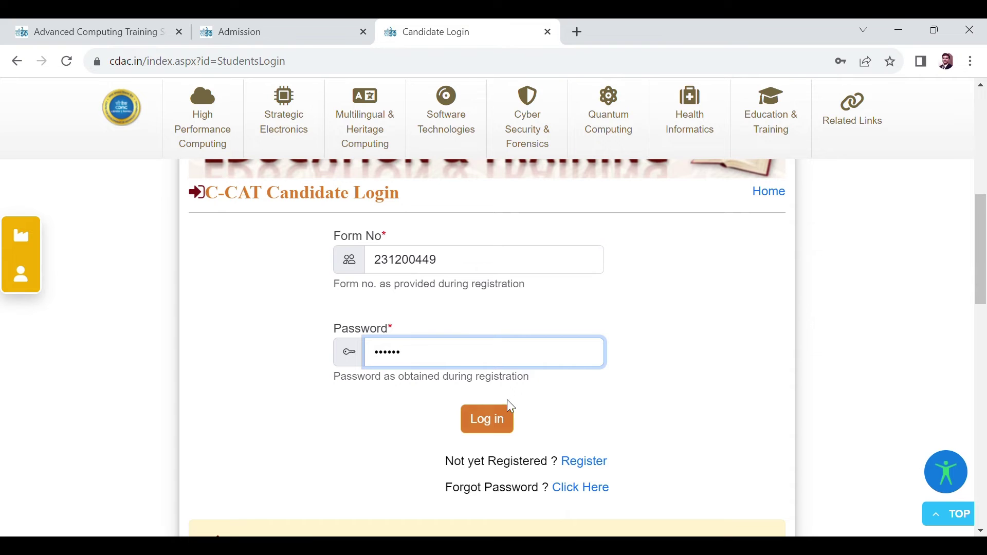
click(501, 416)
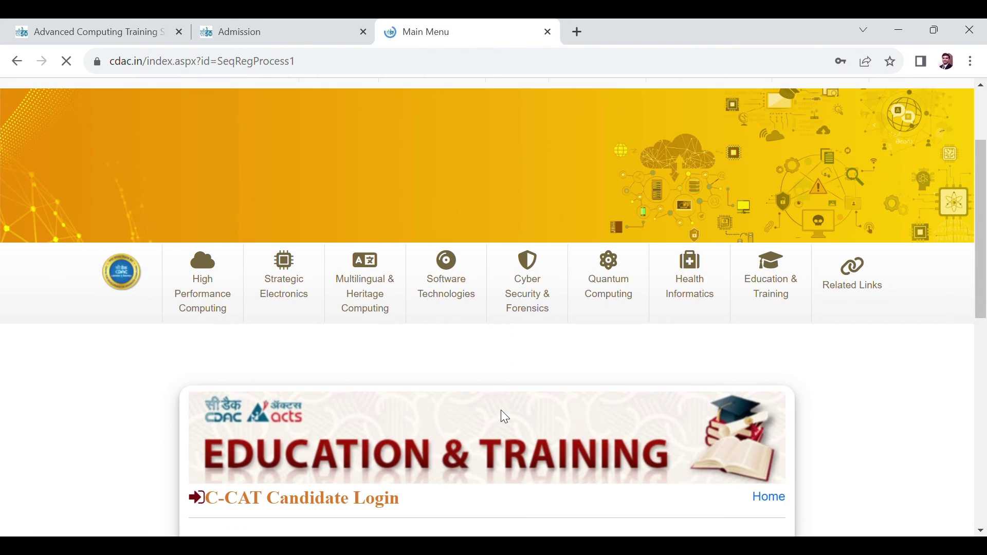
drag(981, 168, 980, 254)
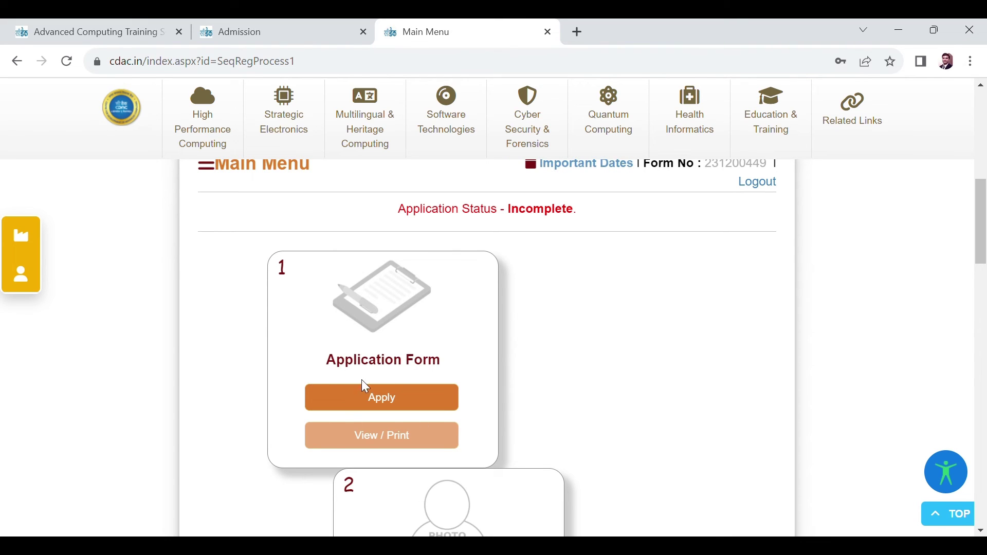
drag(979, 210, 984, 250)
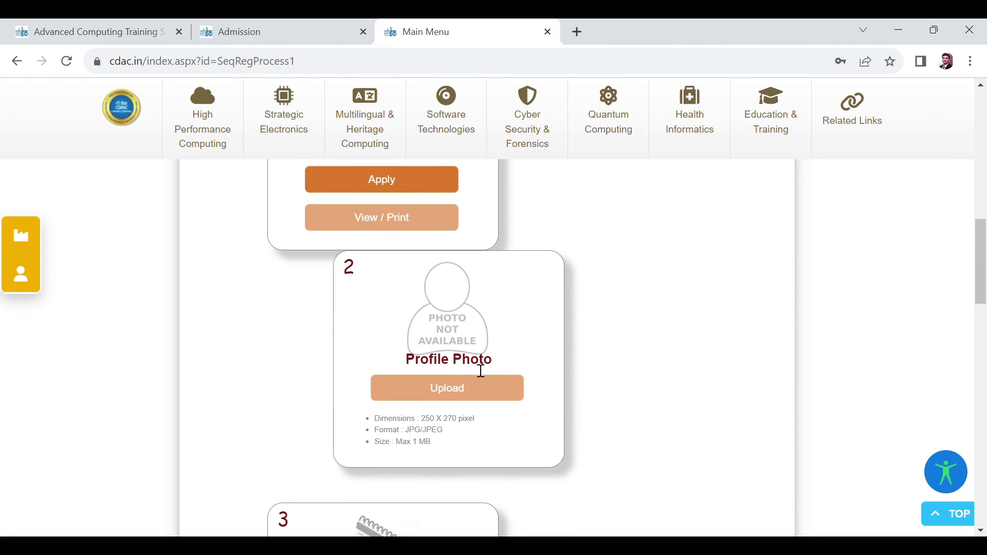
drag(980, 265, 984, 318)
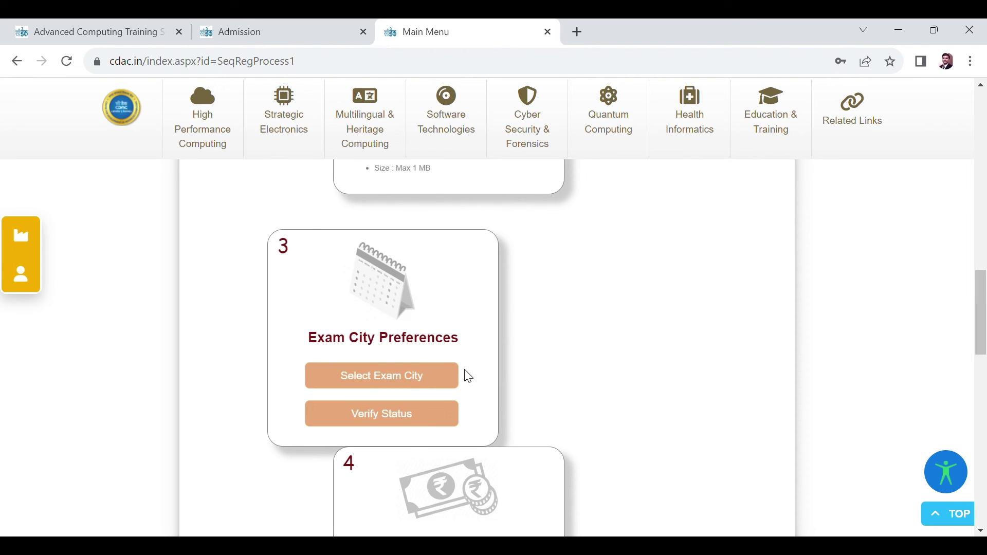
drag(980, 319, 979, 361)
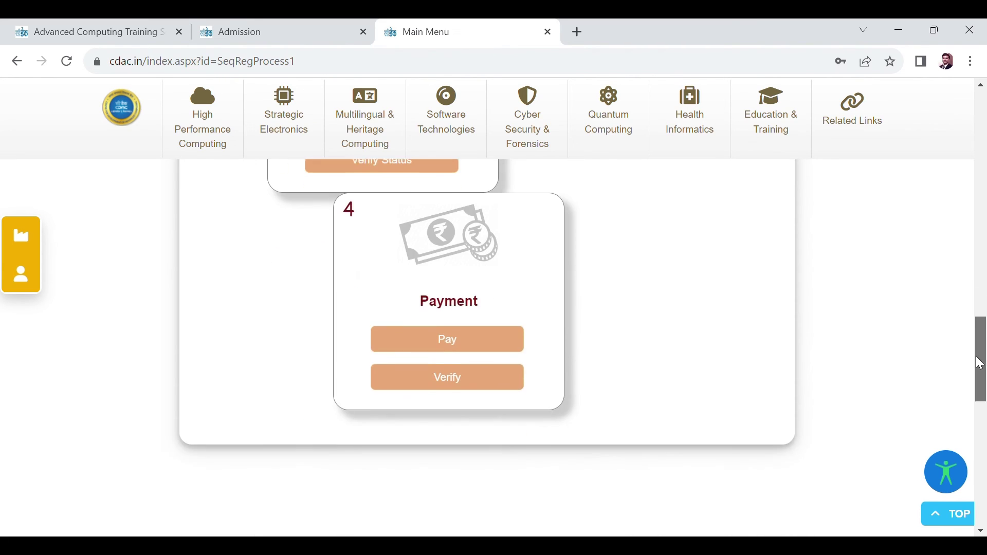